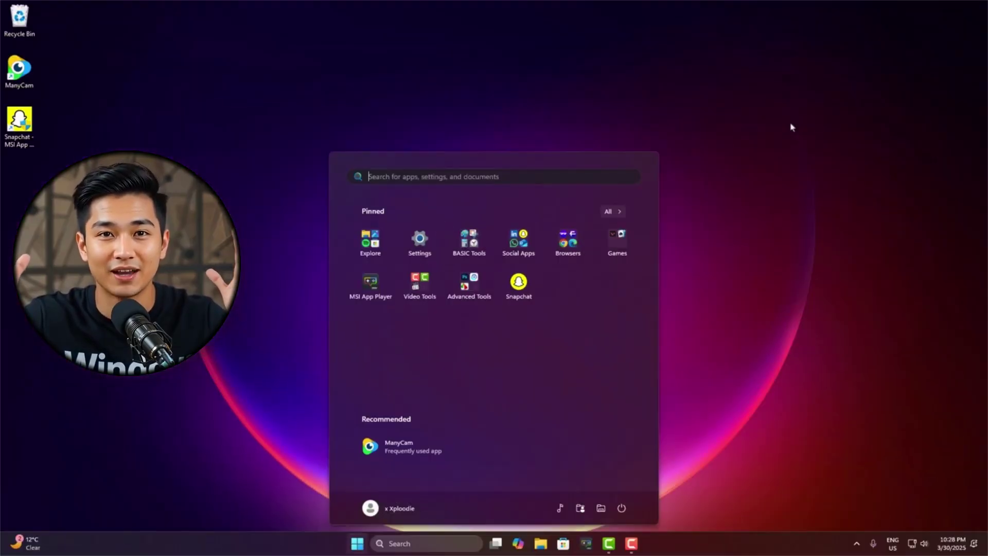
- Try Start search queries 'windows' and then 'services.msc', clearing each in turn
text(s)
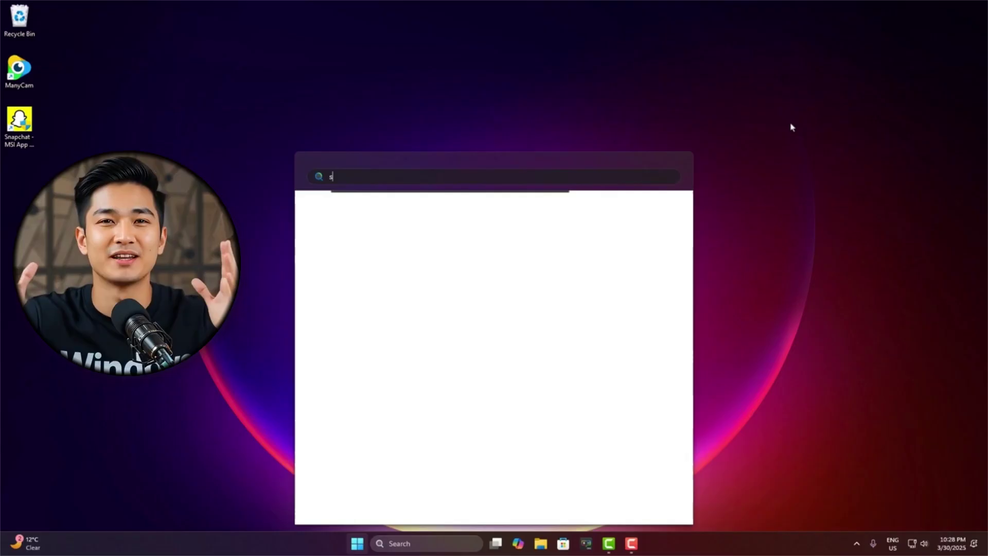
text(erch)
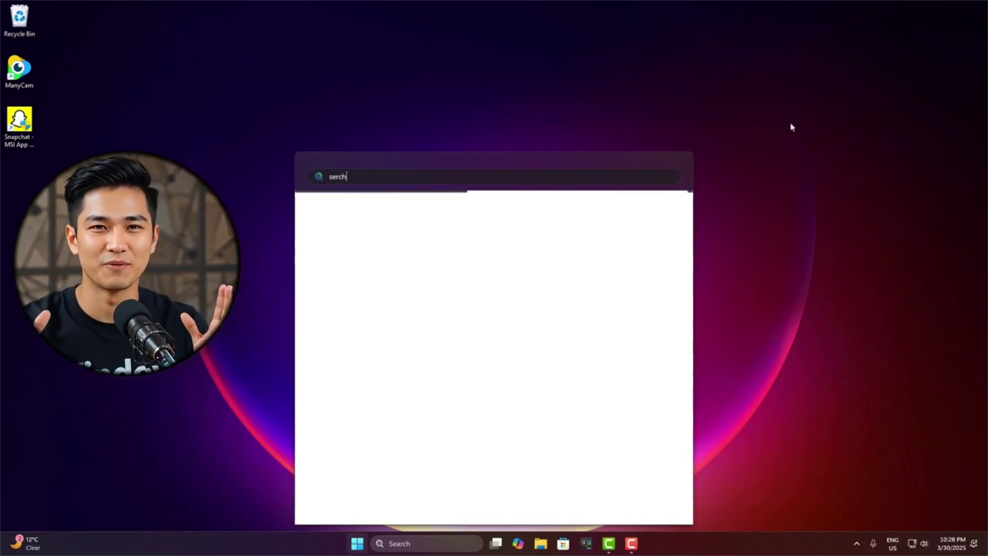
key(BackSpace)
key(BackSpace)
key(BackSpace)
key(BackSpace)
key(BackSpace)
text(windows)
key(ctrl+a)
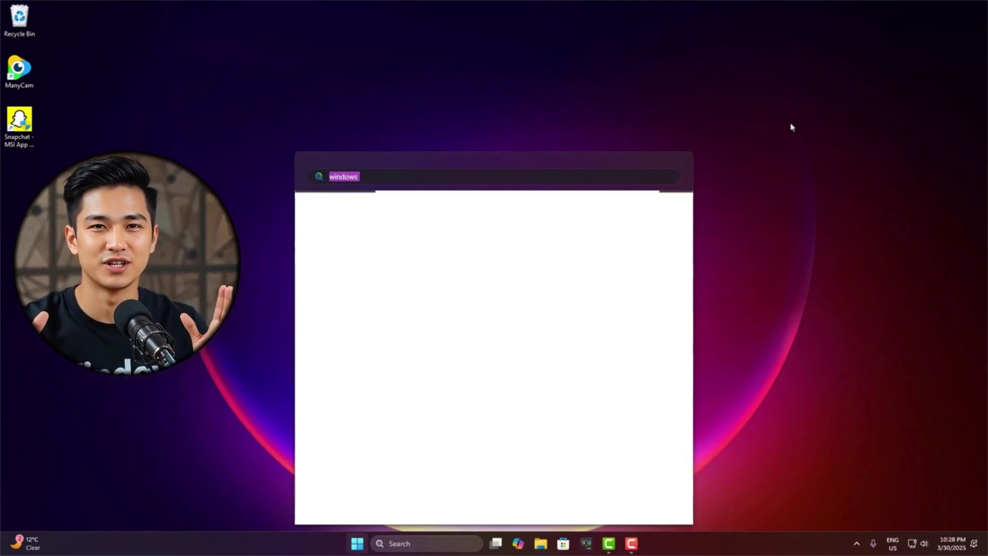
key(BackSpace)
text(services.msc)
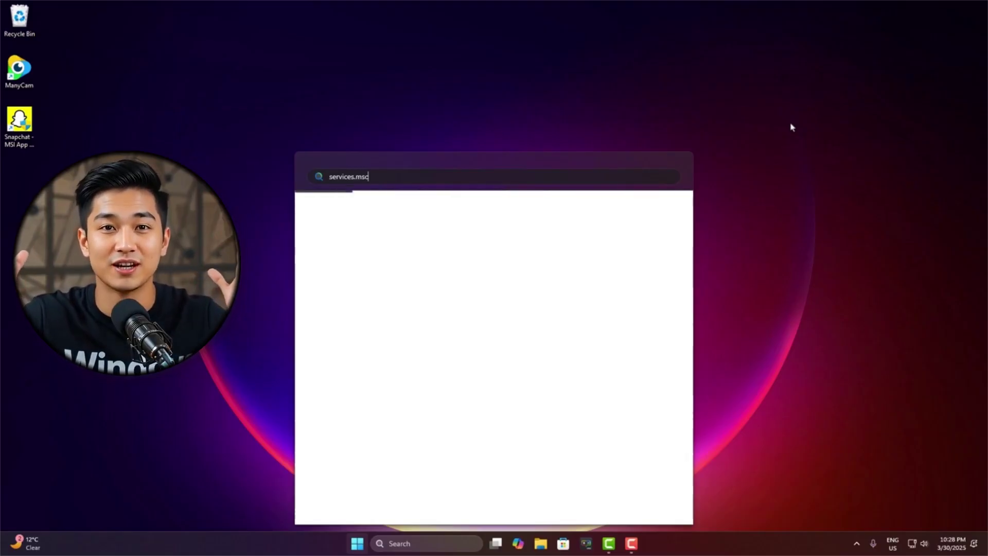
key(ctrl+a)
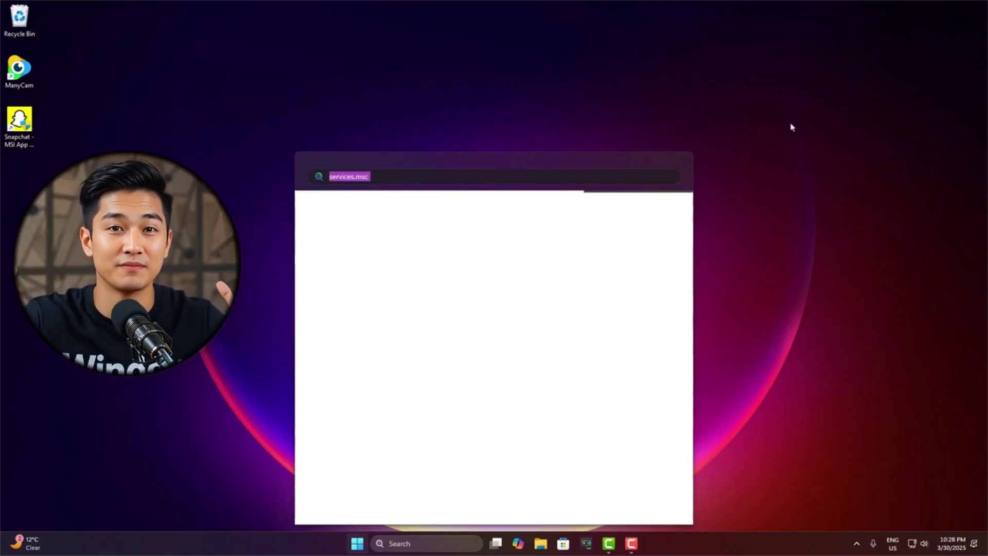
- Search for 'gpedit', then replace it with 're'
text(gpedit)
key(ctrl+a)
text(re)
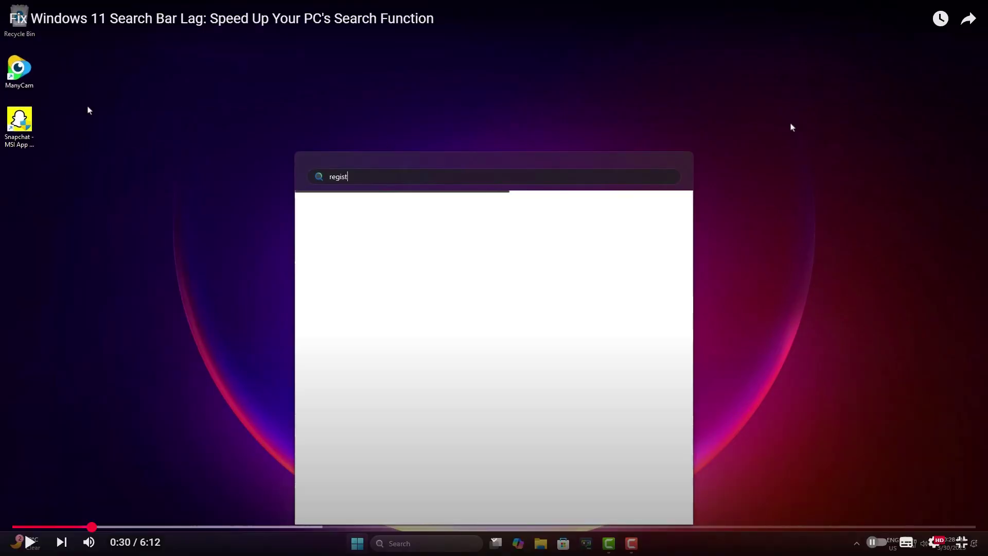
- Take the search-bar-lag tutorial video out of full screen and scroll its watch page
click(420, 310)
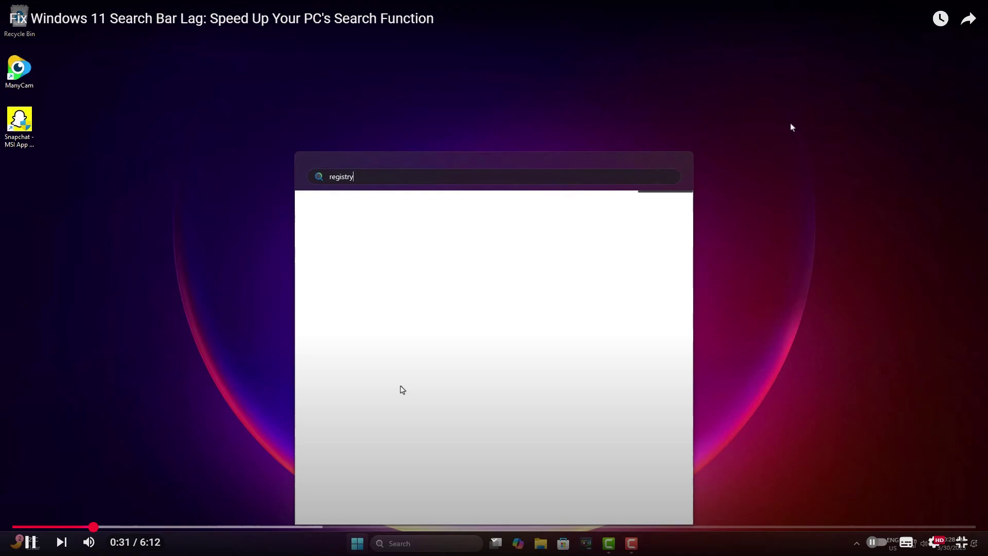
click(960, 544)
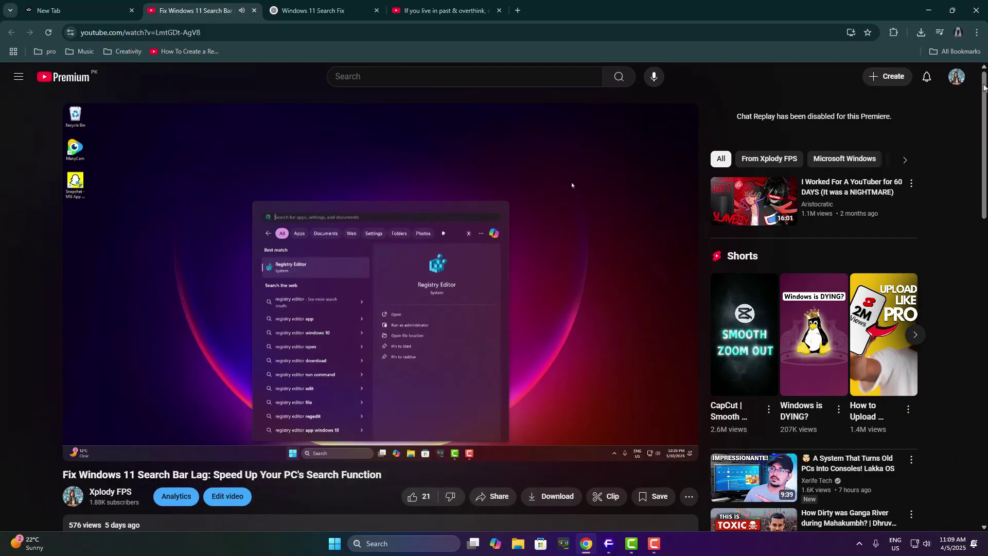
drag(977, 96, 985, 115)
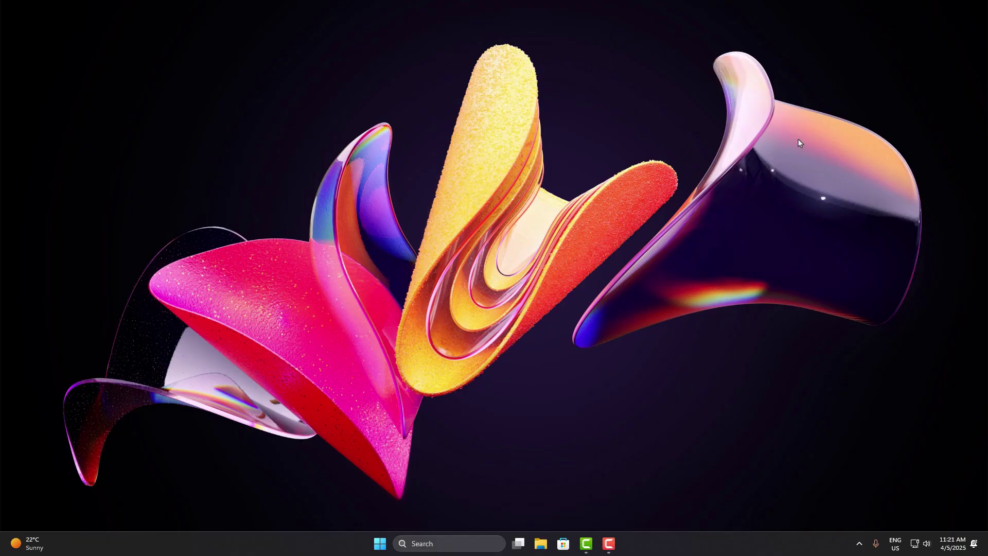
- Search the Start menu for 'regedit'
key(super)
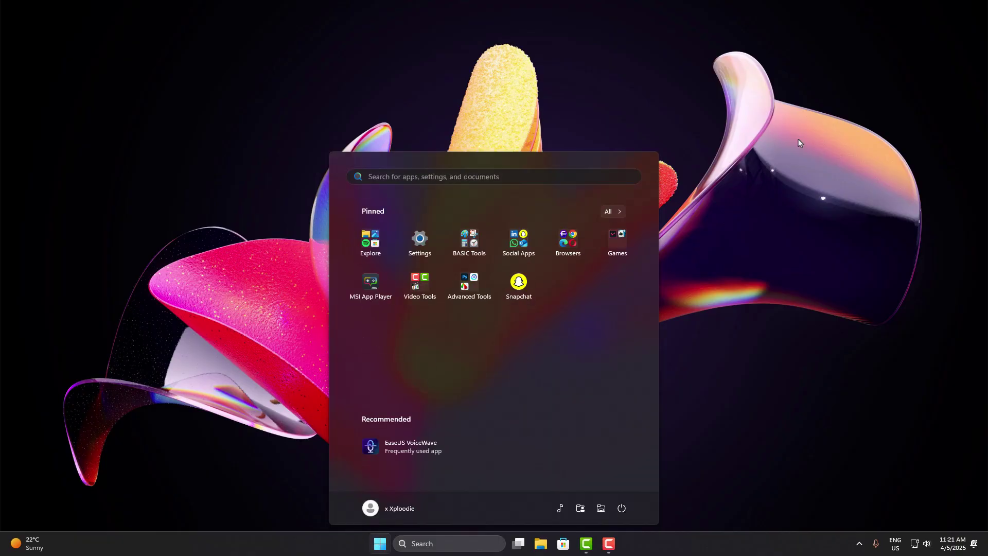
text(regedit)
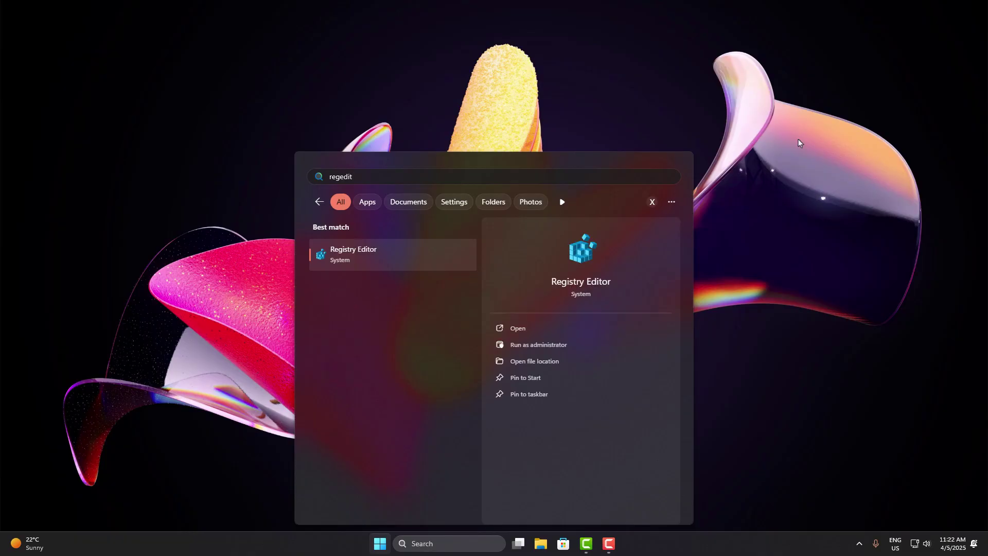
- Launch regedit from the Run dialog
key(super+r)
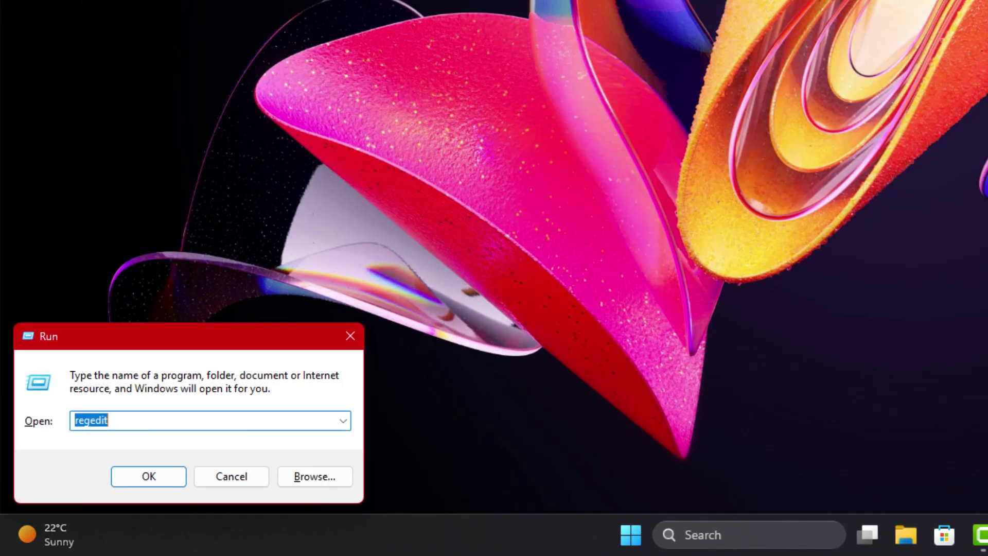
text(regedit)
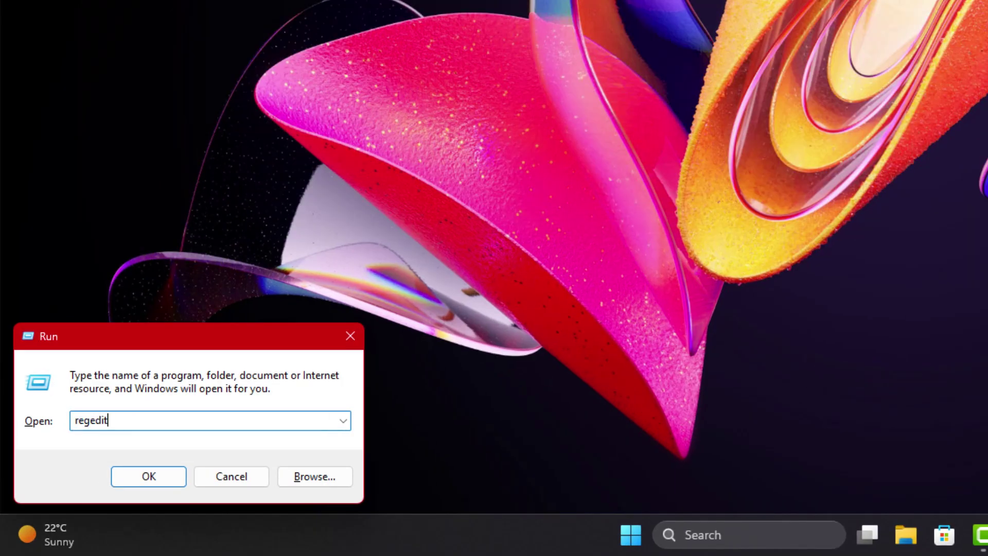
key(Return)
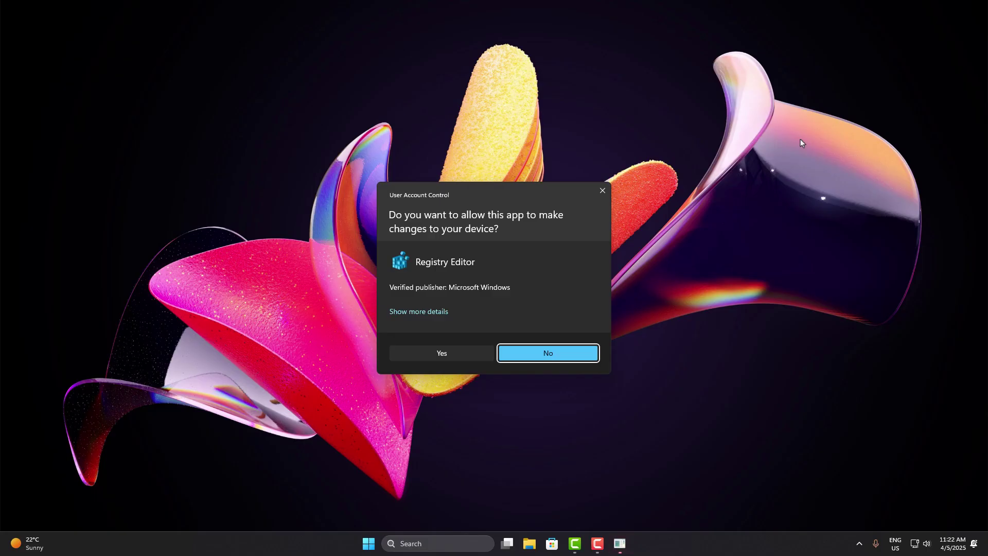
- Approve the UAC prompt and expand HKEY_CURRENT_USER\Software\Microsoft
click(456, 356)
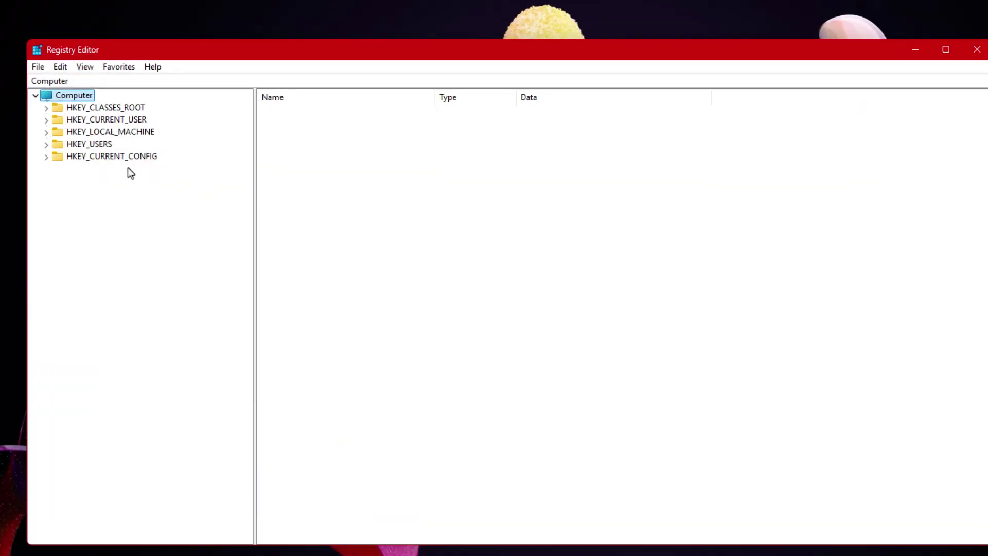
click(91, 120)
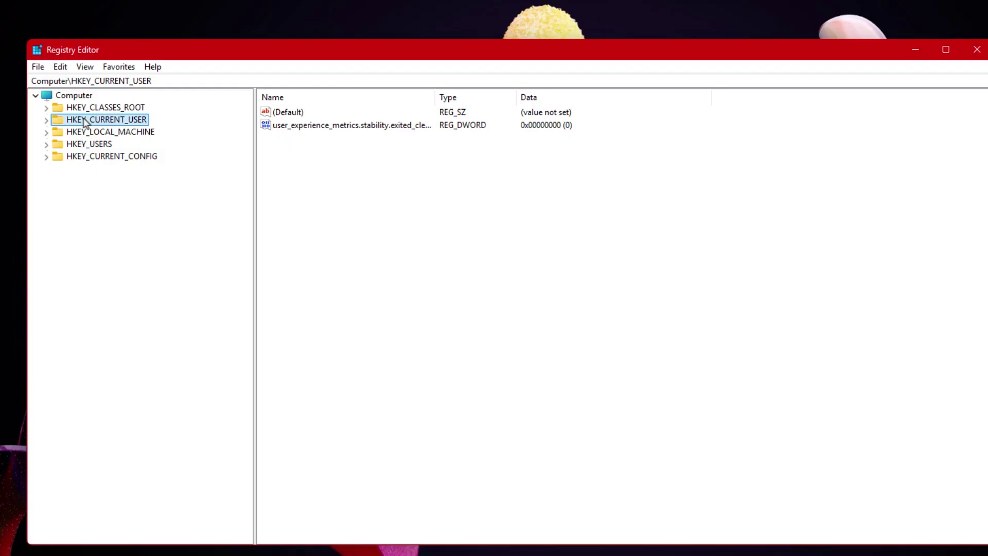
click(46, 120)
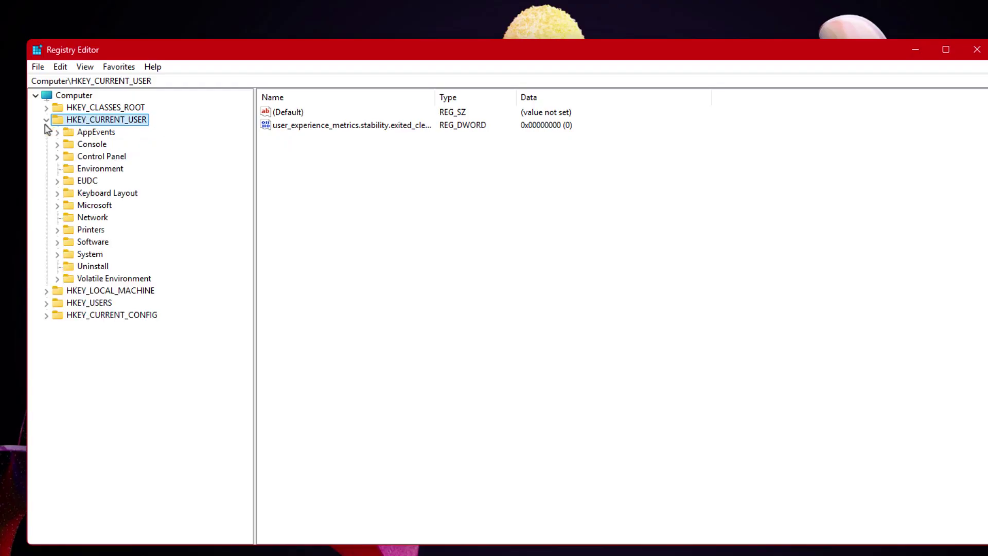
click(90, 242)
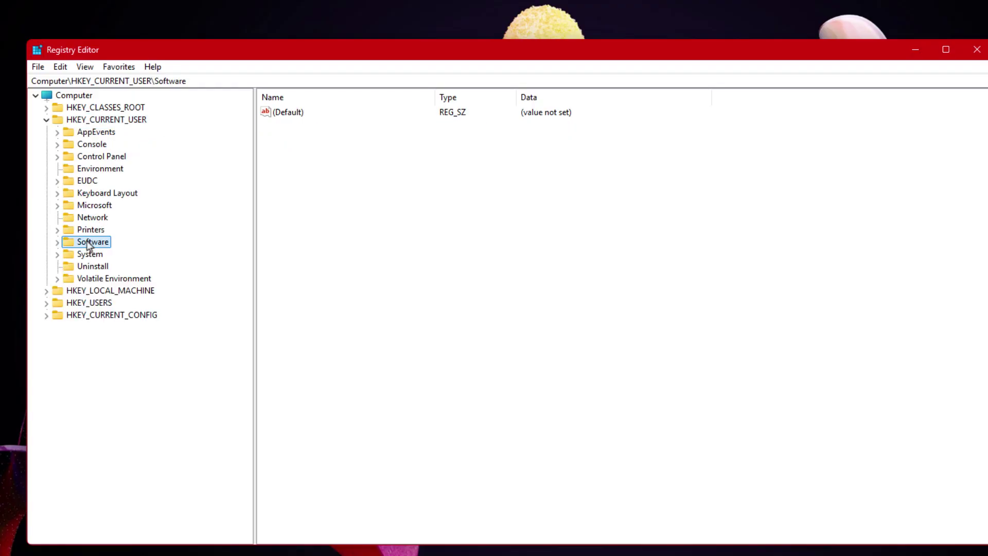
click(57, 242)
key(m)
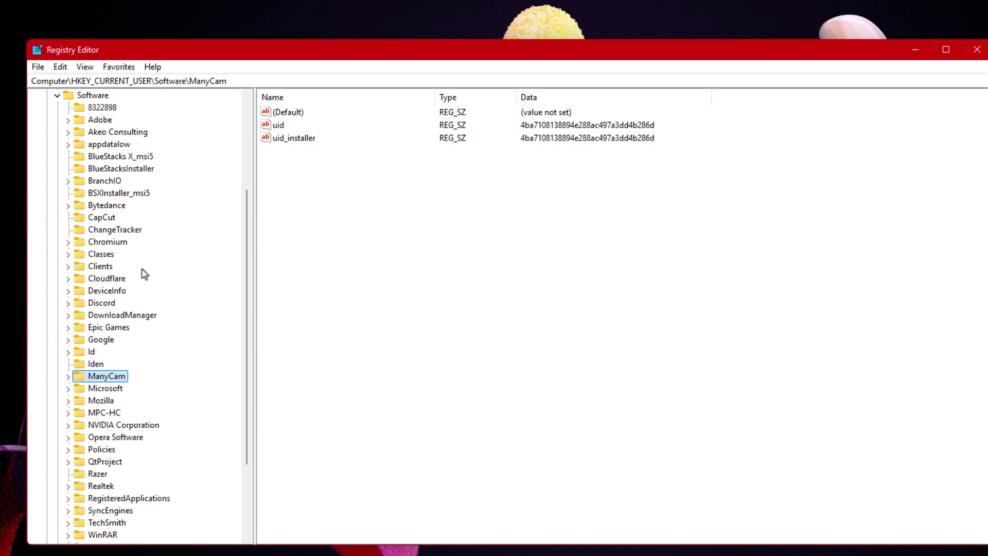
click(101, 391)
click(69, 388)
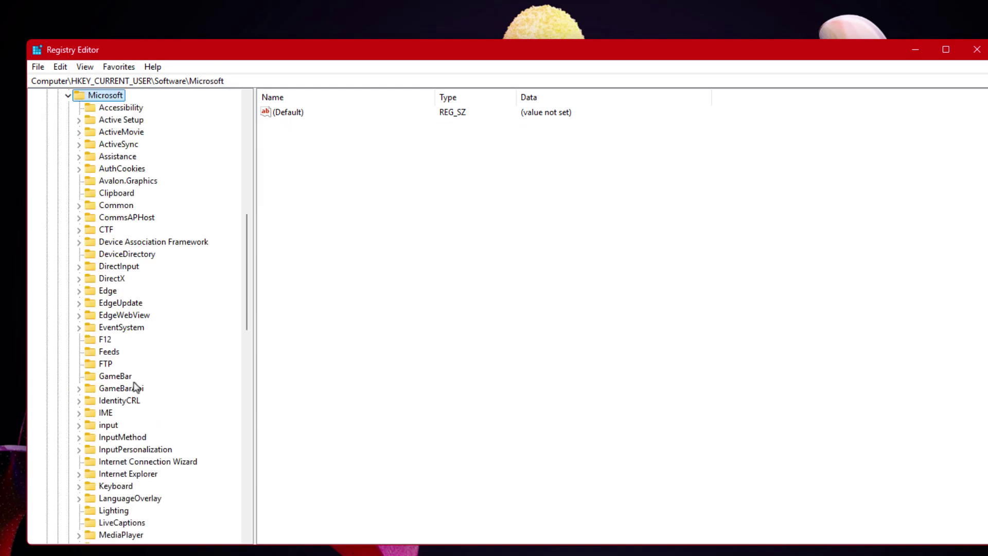
key(w)
drag(247, 391, 258, 422)
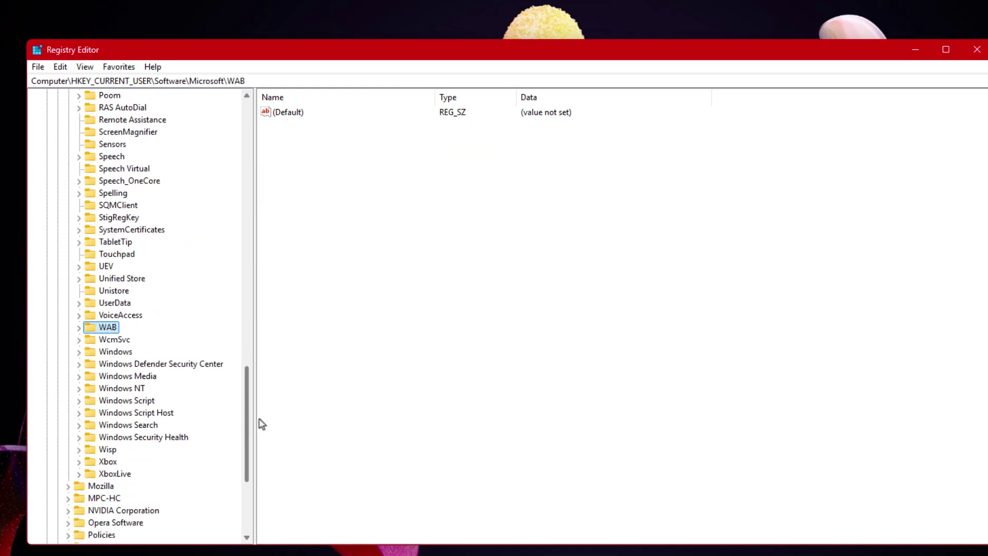
- Drill down through Windows\CurrentVersion to the Search key
click(88, 353)
click(80, 353)
key(c)
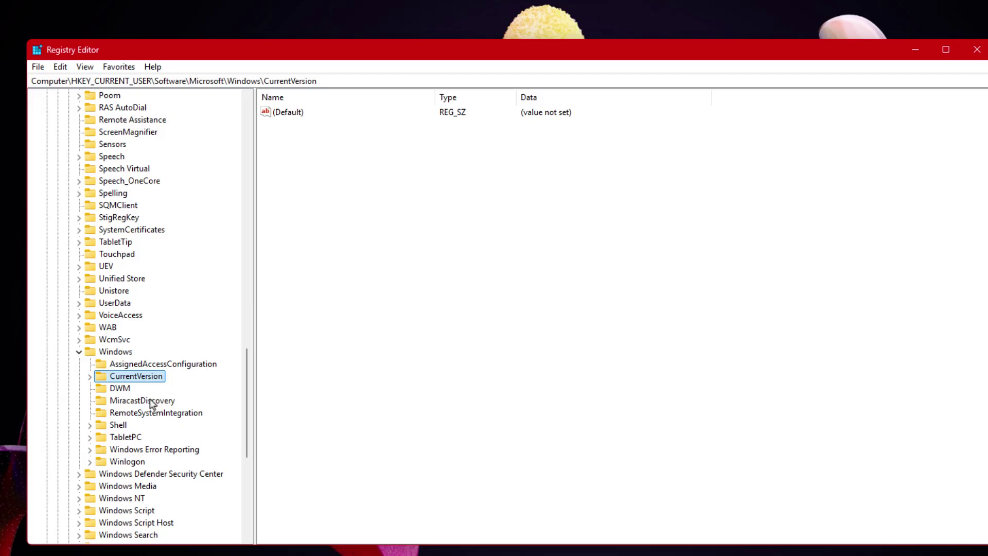
click(90, 377)
key(b)
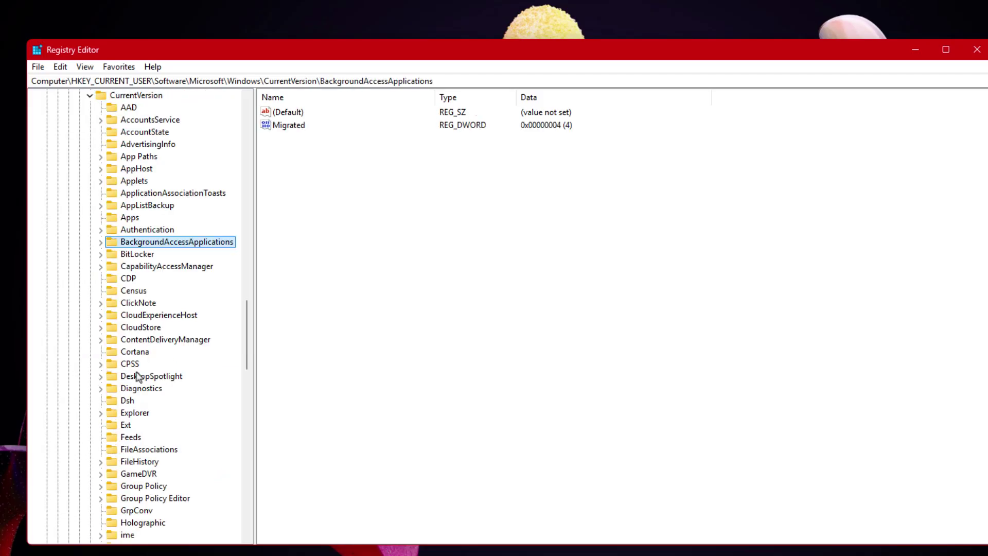
key(s)
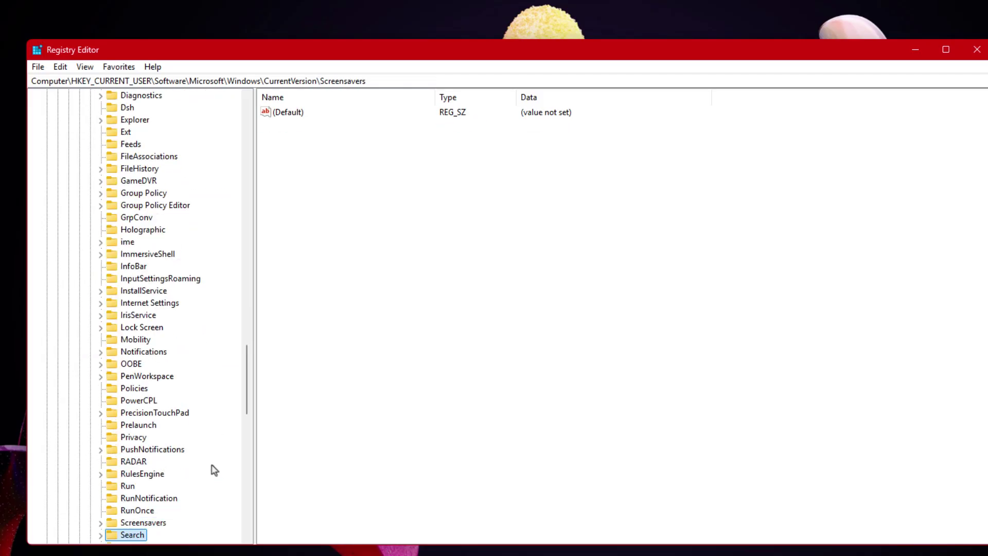
key(s)
click(100, 535)
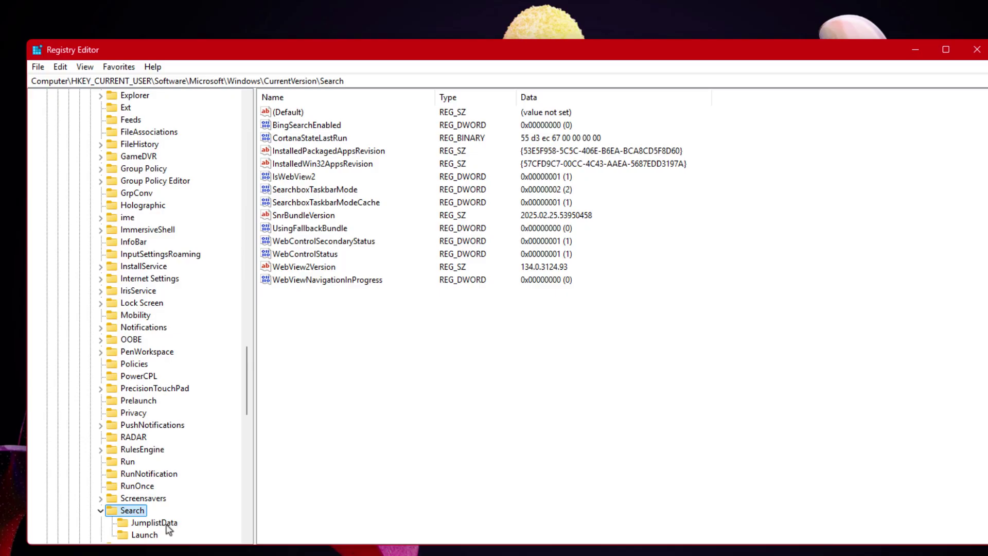
- Open BingSearchEnabled and confirm its value stays at 0
scroll(170, 525, down, 4)
key(Tab)
key(b)
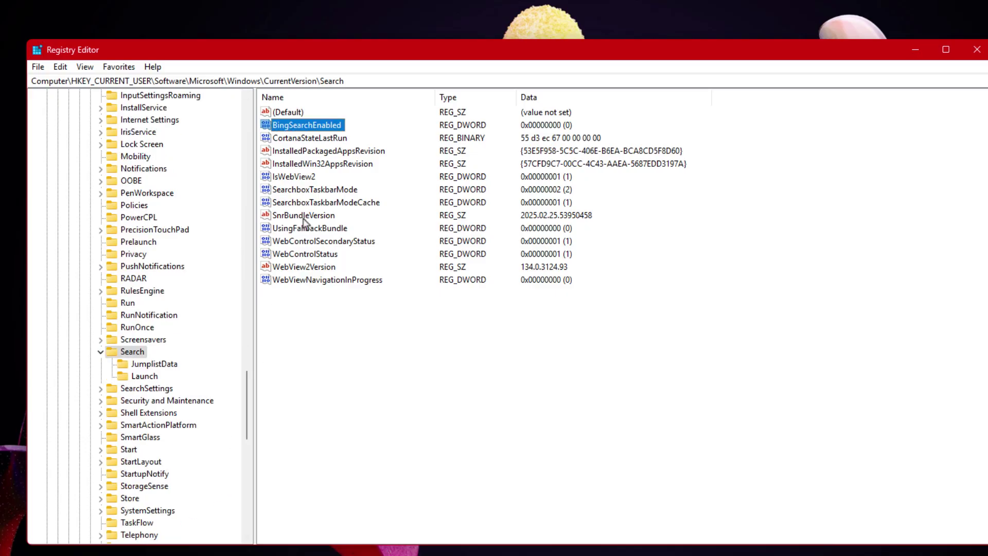
double_click(335, 128)
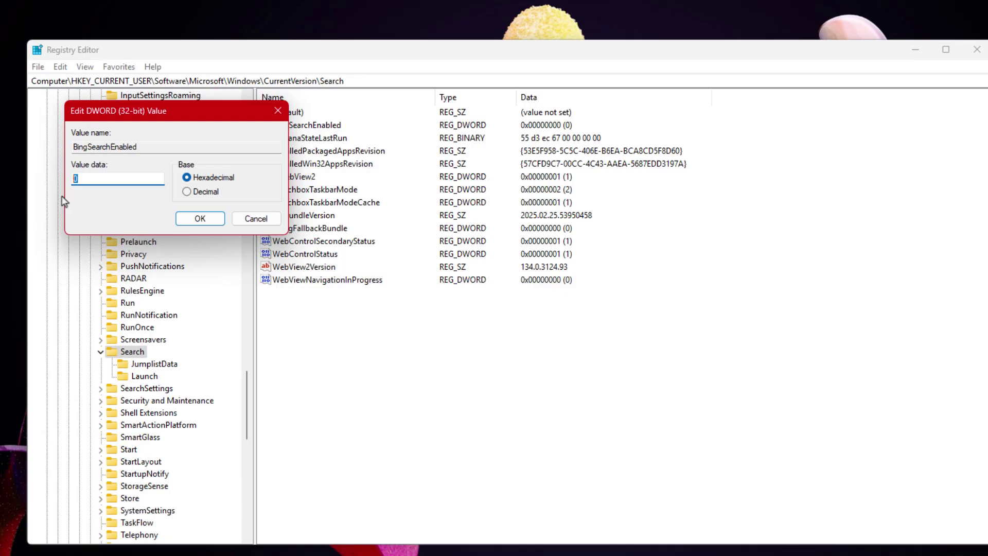
click(198, 218)
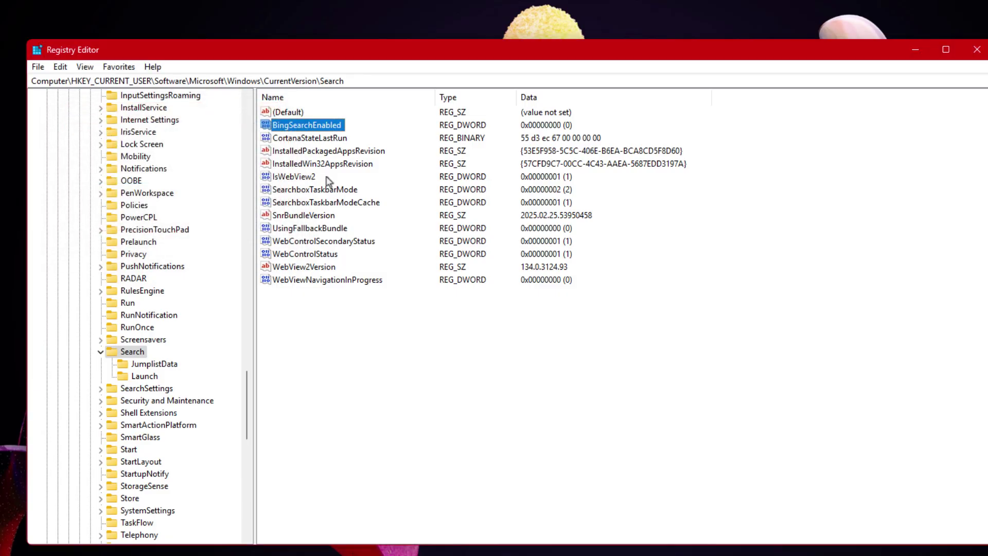
right_click(397, 347)
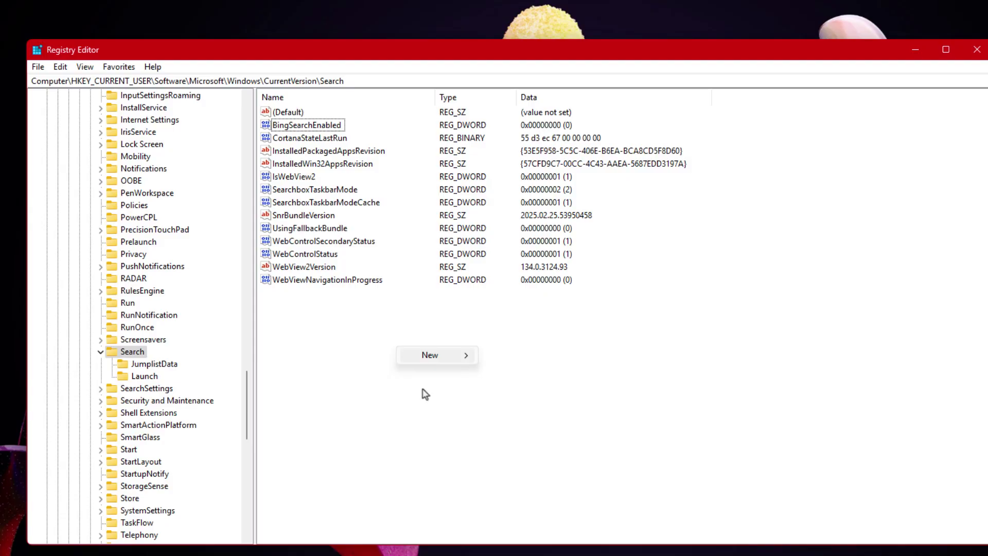
- Create a DWORD (32-bit) value, delete the stray New Value #1, and reselect BingSearchEnabled
mouse_move(447, 355)
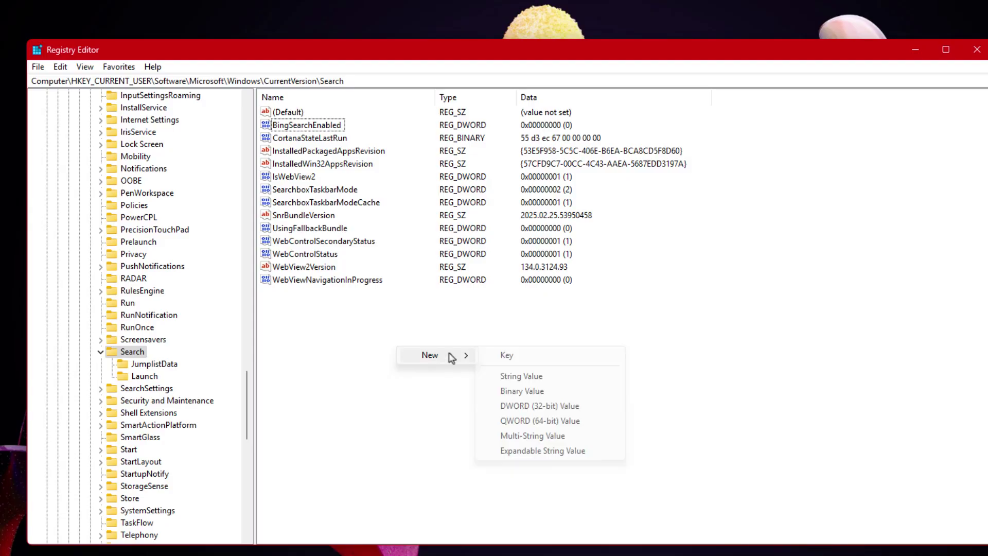
click(535, 406)
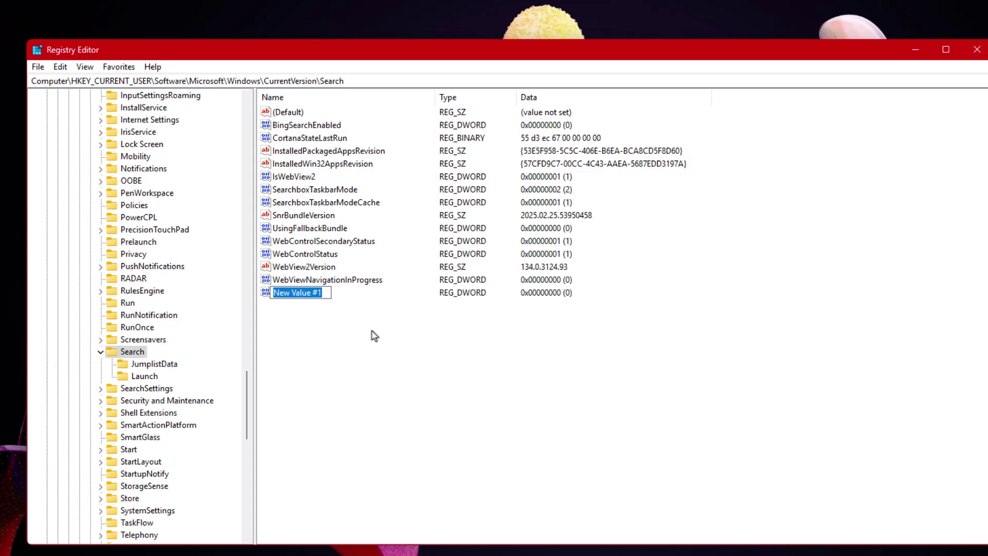
key(Return)
key(Delete)
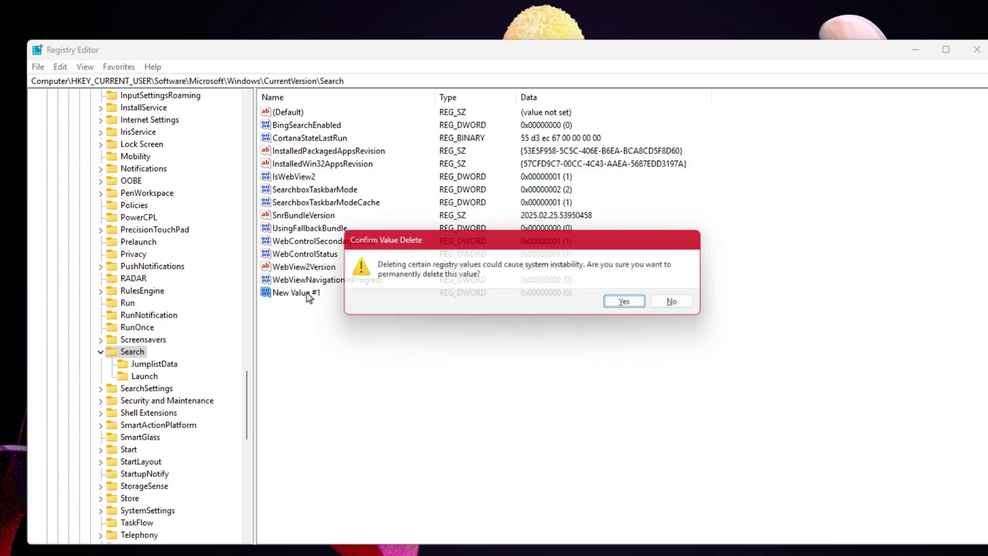
click(628, 304)
key(Home)
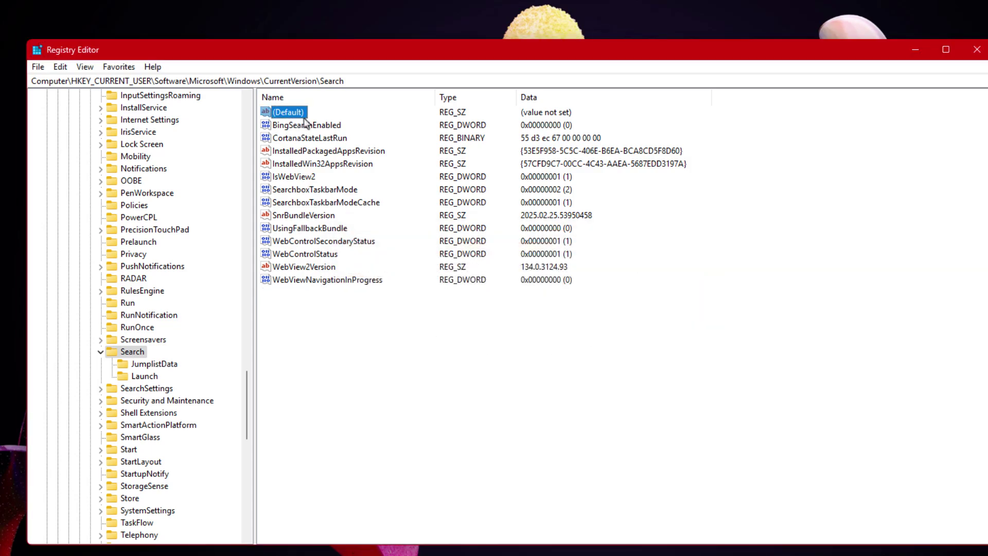
key(Down)
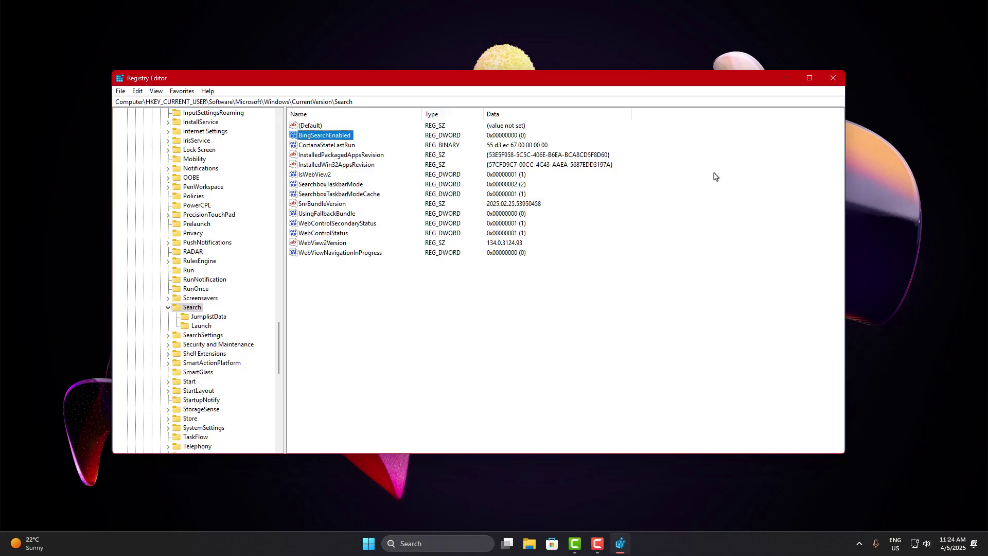
click(832, 78)
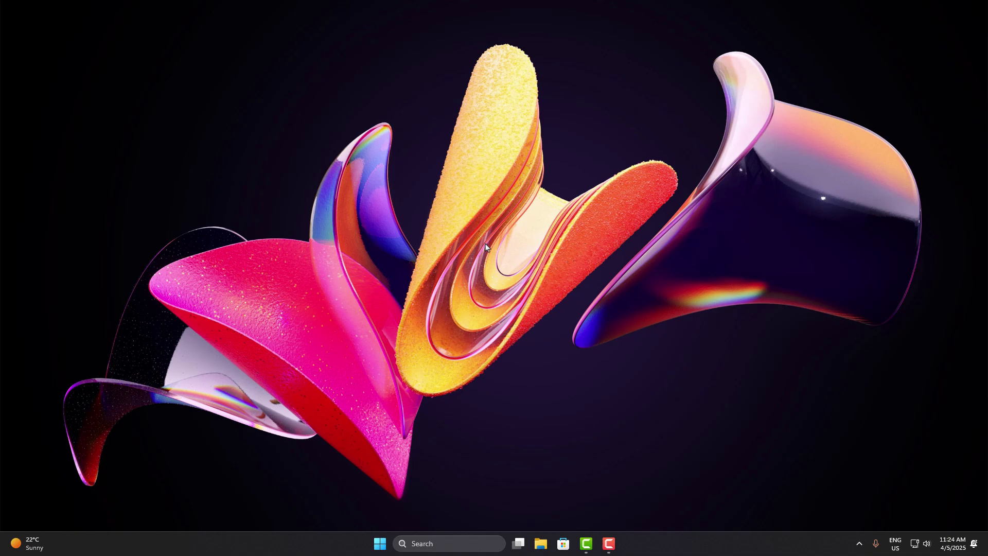
key(ctrl+super+Right)
- Launch gpedit.msc from the Run dialog
key(super+r)
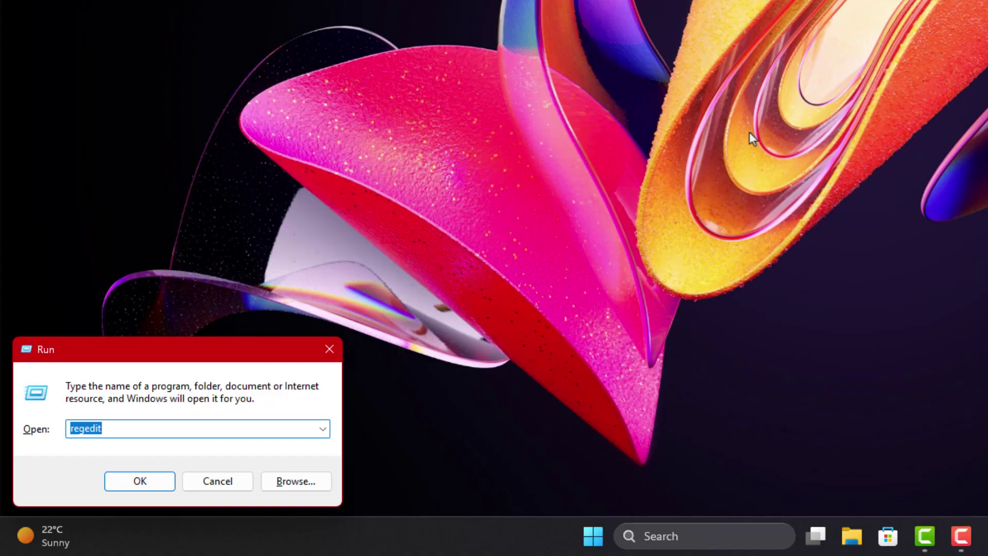
text(gpedit.msc)
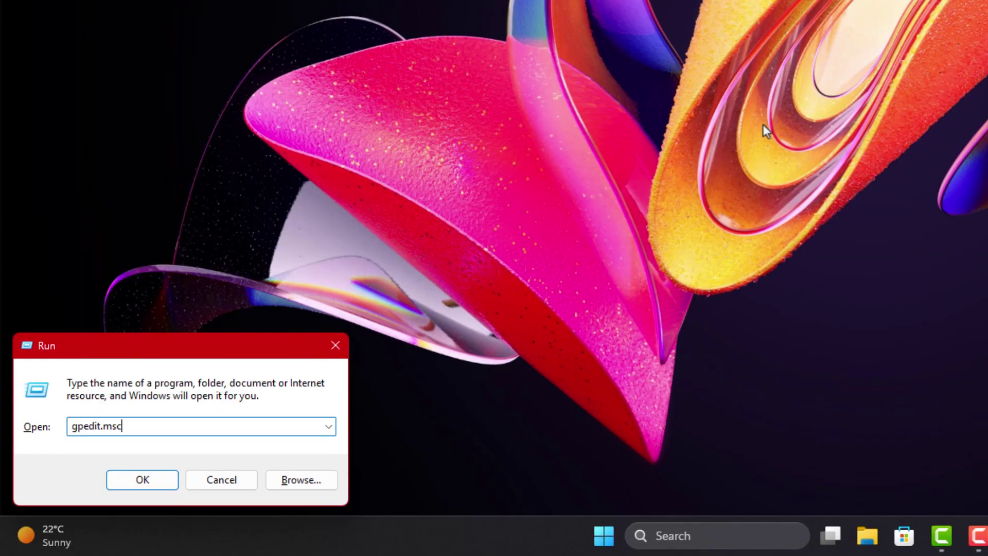
key(Return)
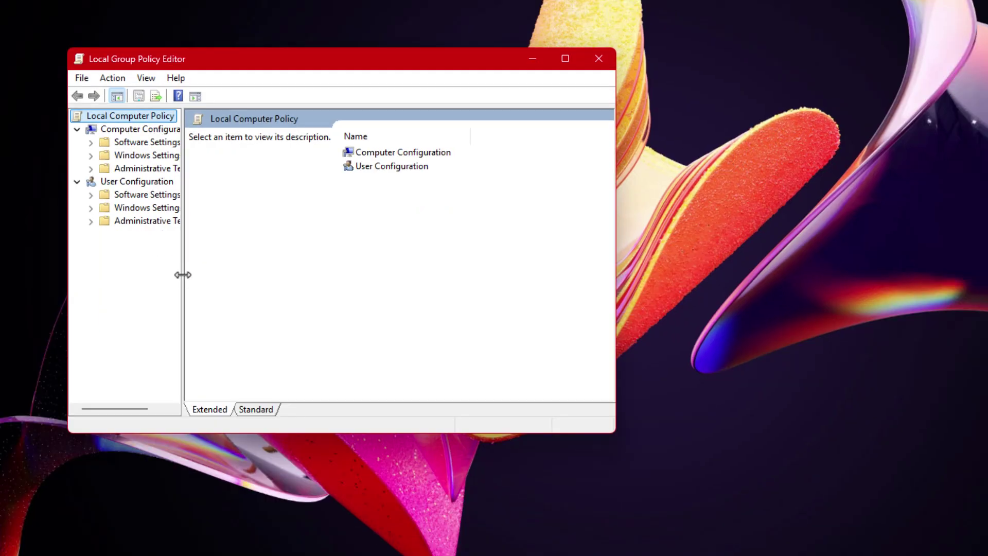
- Navigate to Computer Configuration > Administrative Templates > Windows Components > Search
drag(182, 274, 257, 274)
click(163, 130)
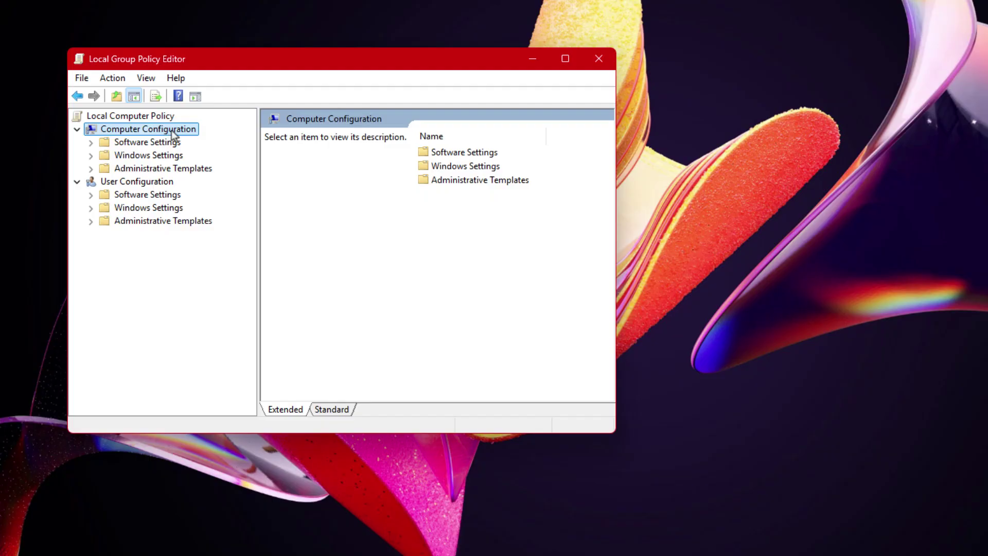
click(164, 169)
click(91, 169)
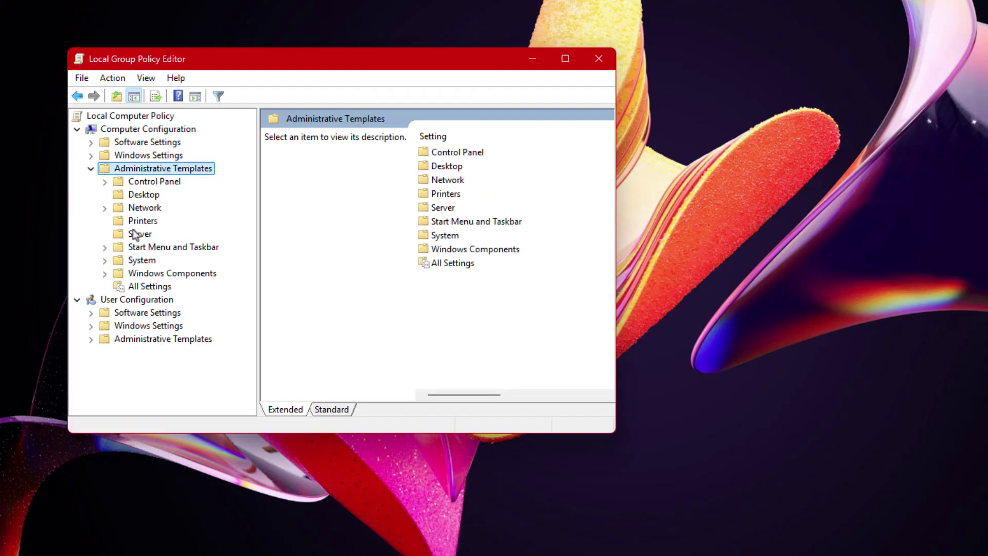
click(123, 273)
click(104, 273)
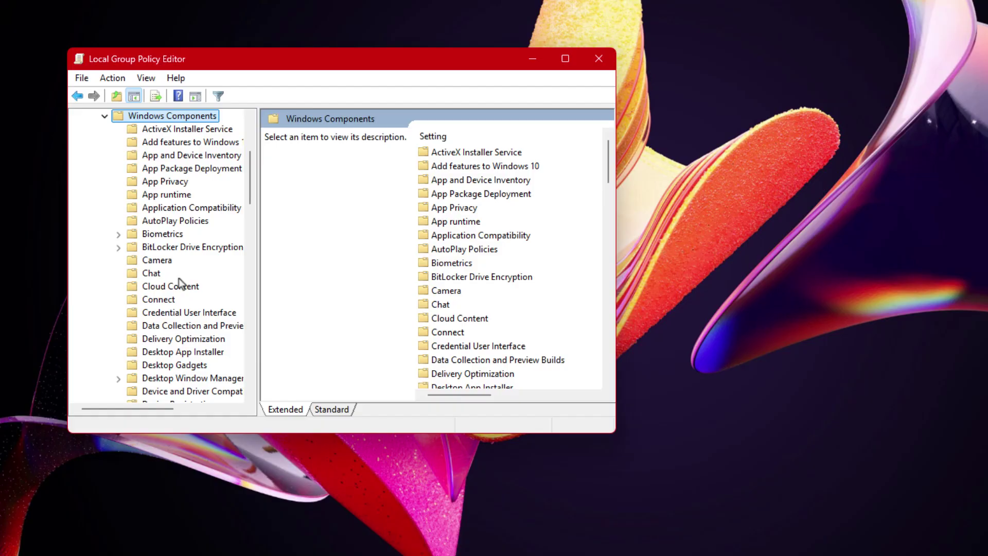
key(s)
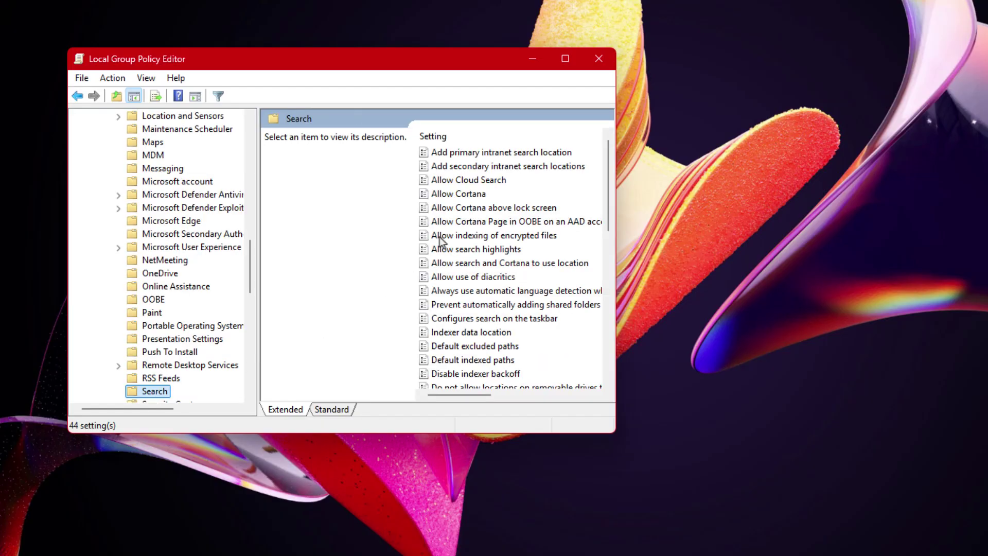
- Maximize the editor and set 'Do not allow web search' to Enabled
click(565, 59)
click(288, 207)
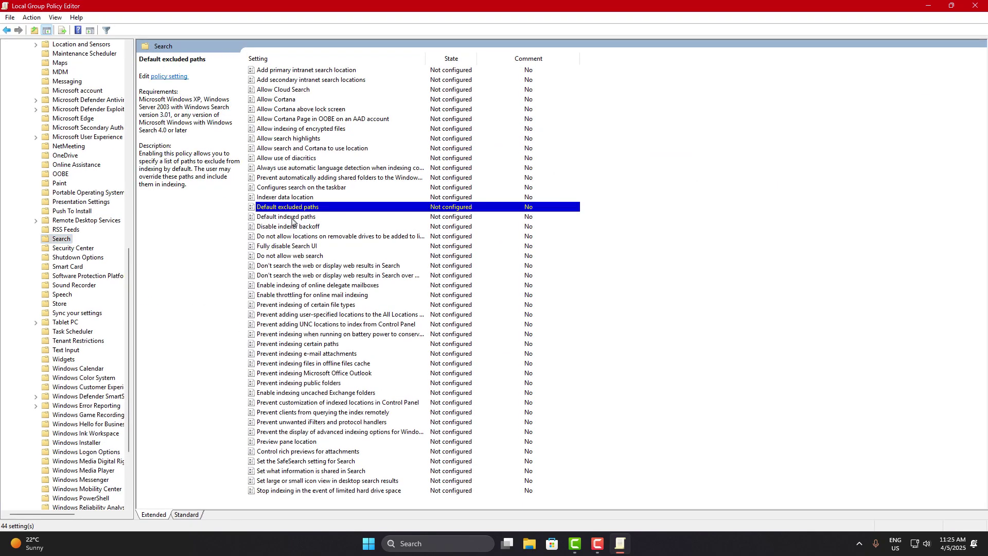
double_click(290, 256)
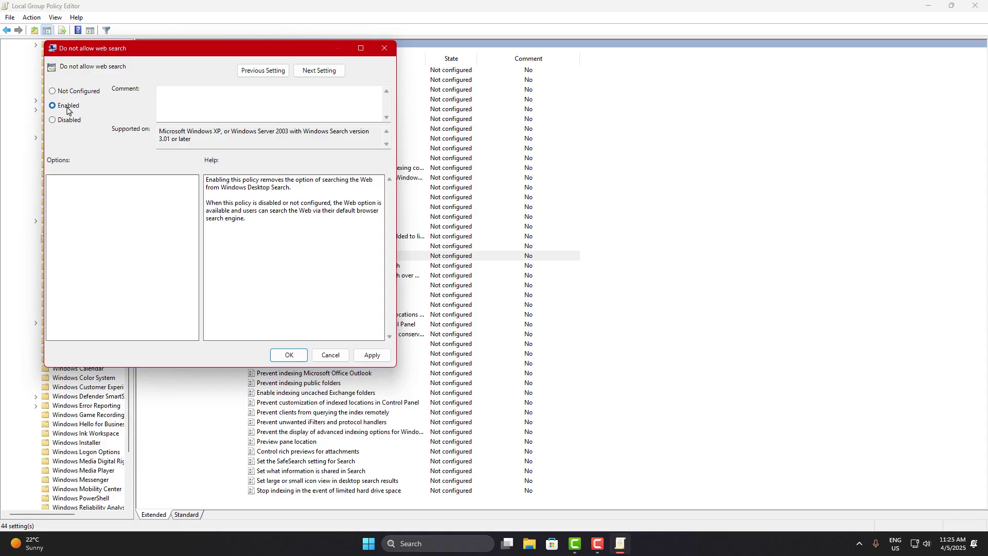
click(67, 106)
click(372, 355)
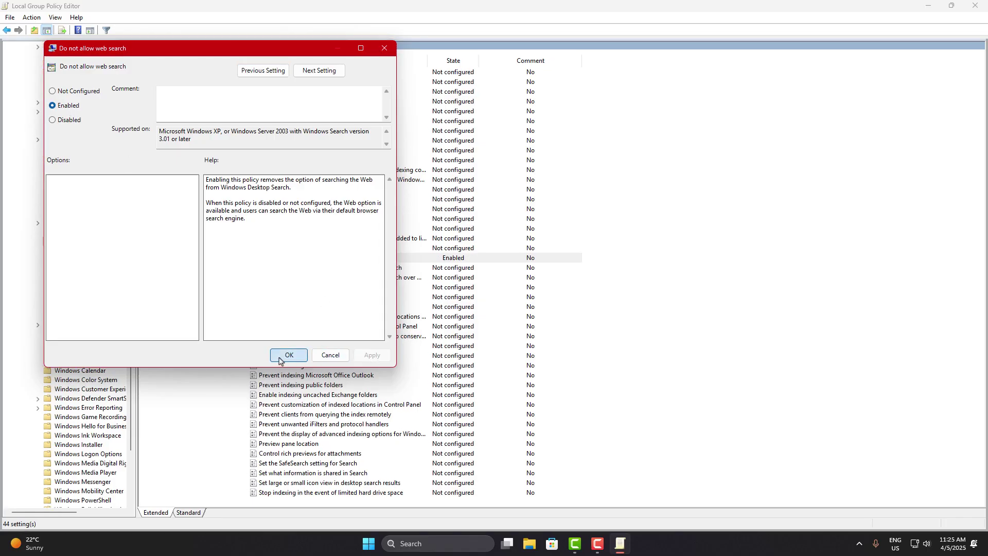
click(280, 355)
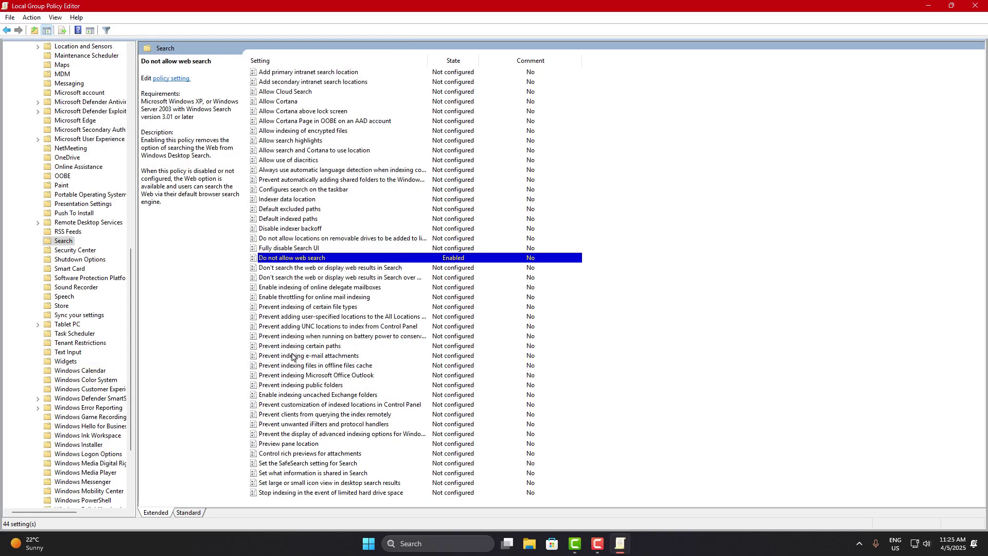
- Set 'Don't search the web or display web results in Search' to Enabled
double_click(301, 269)
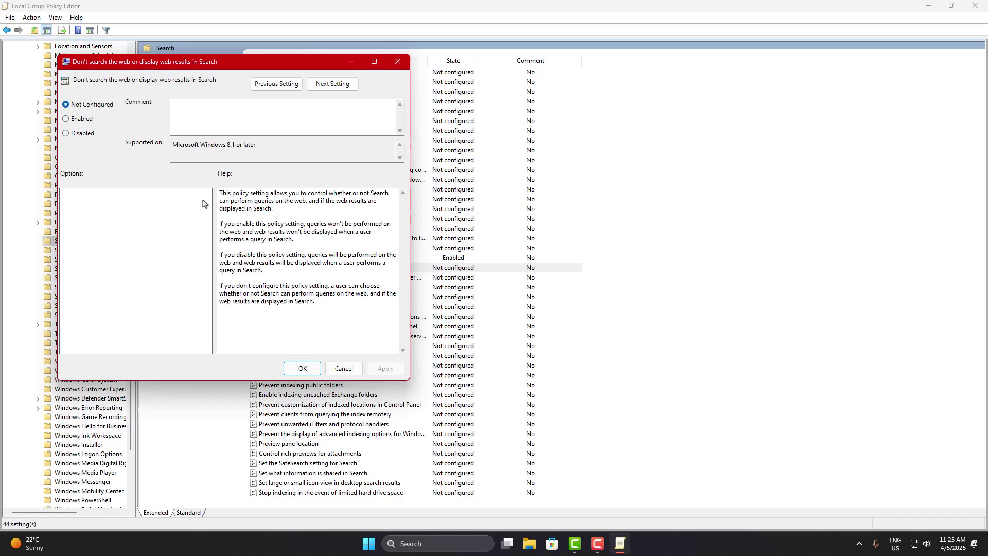
click(80, 120)
click(385, 369)
click(302, 369)
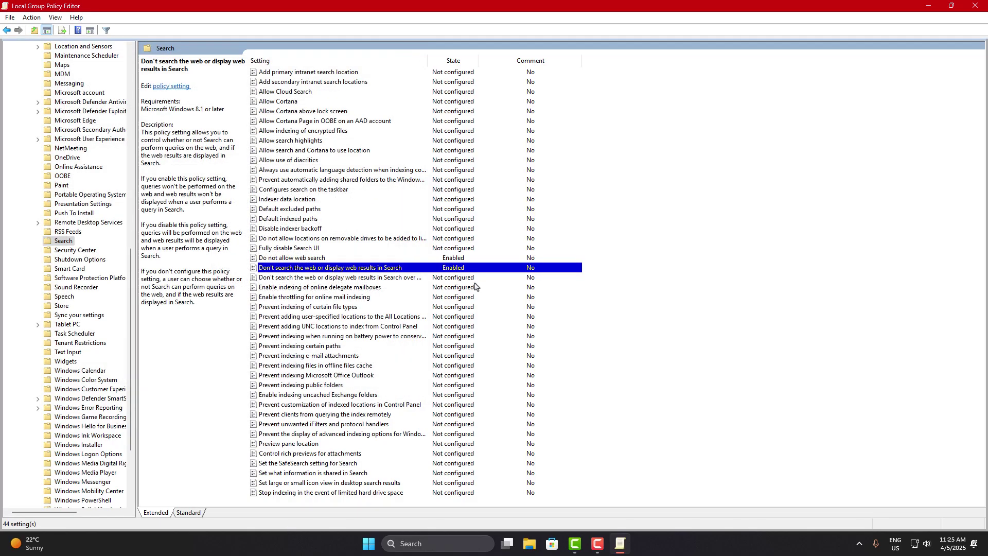
- Close the Local Group Policy Editor window
click(976, 7)
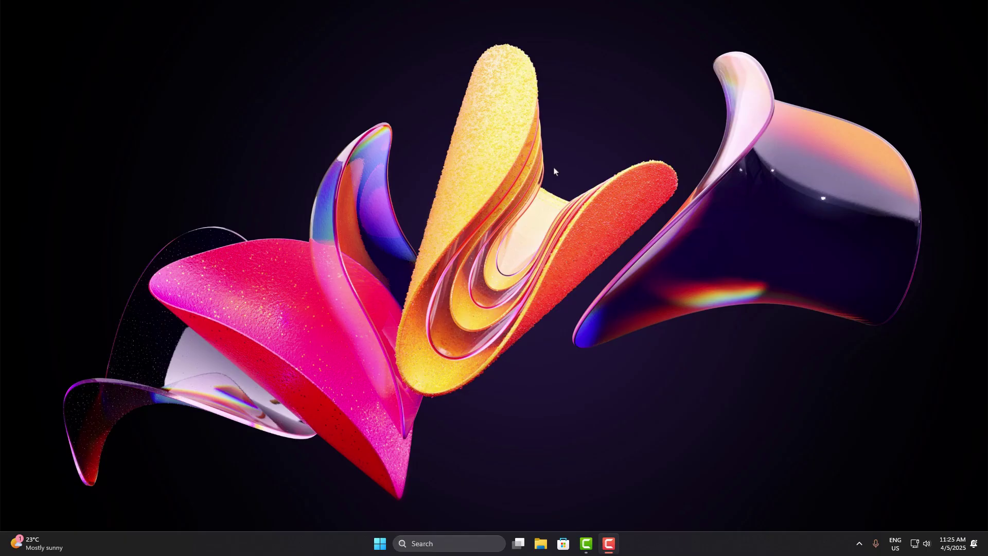
key(super)
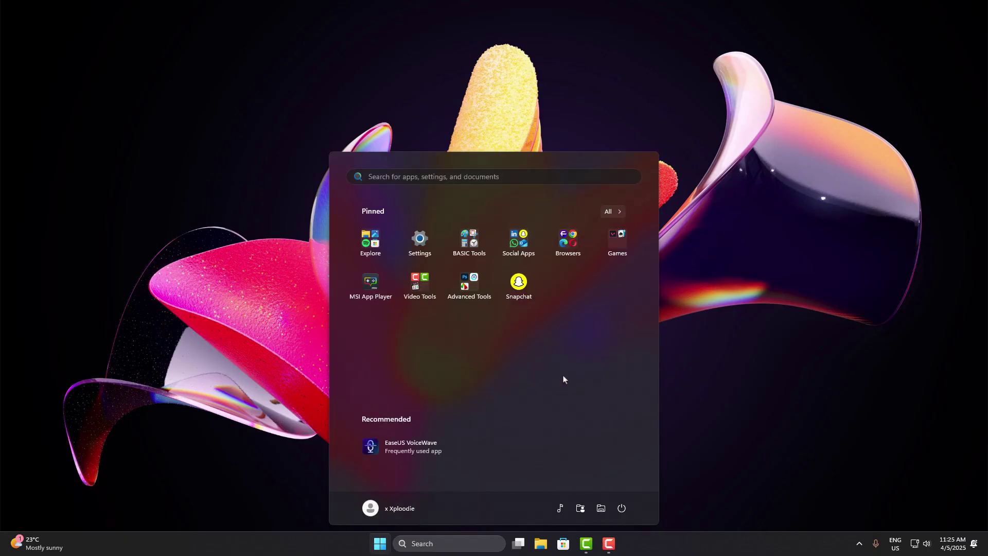
text(control Panel)
key(ctrl+a)
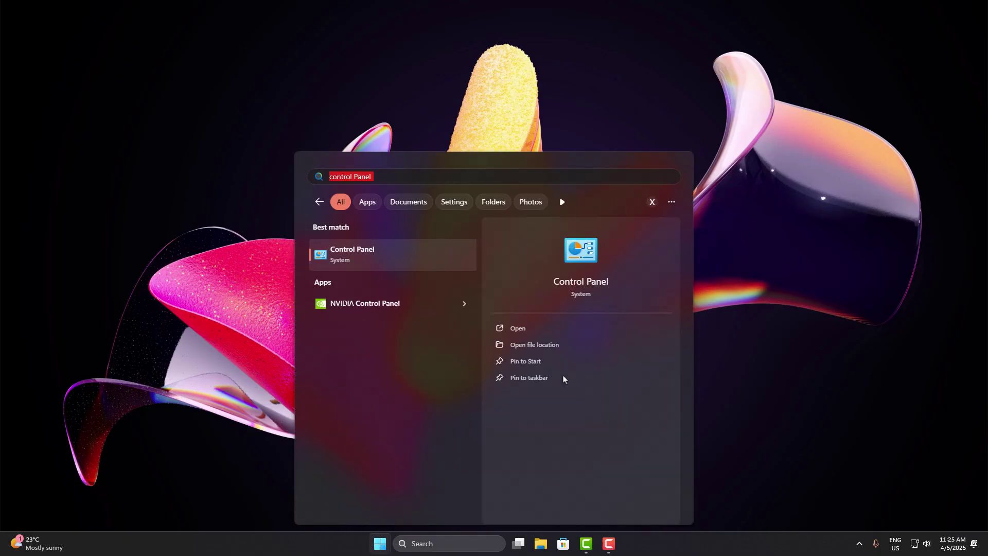
text(nvidia control panel)
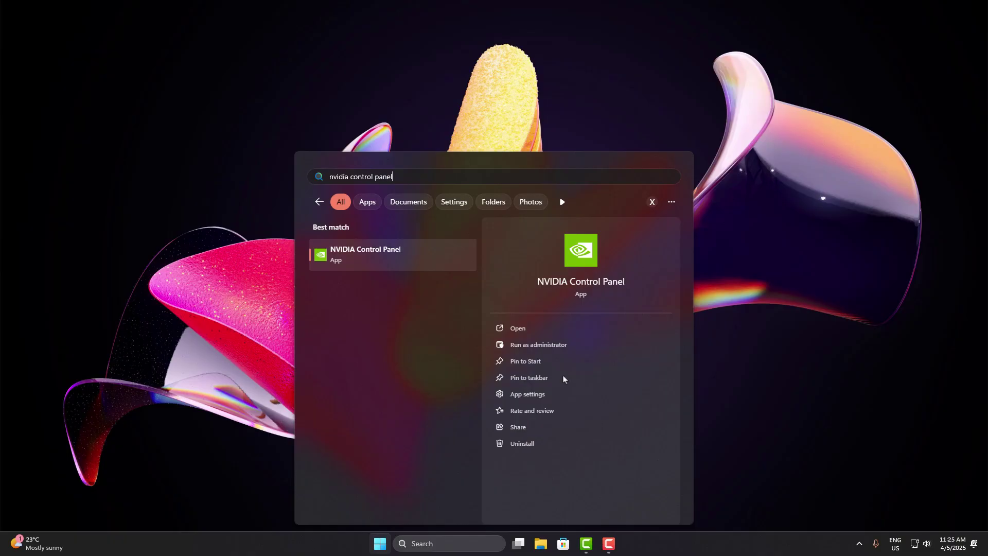
key(ctrl+a)
text(registry Editor)
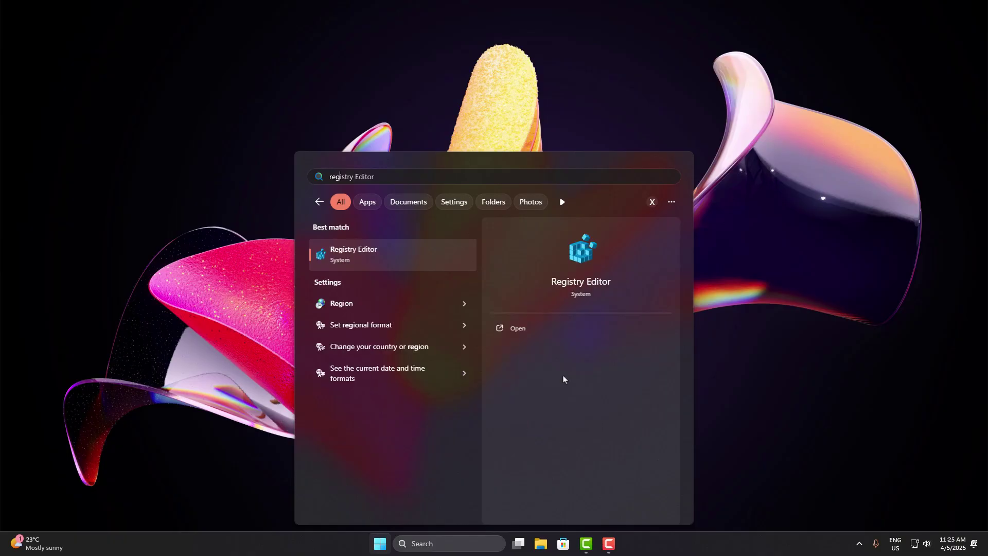
key(ctrl+a)
text(services)
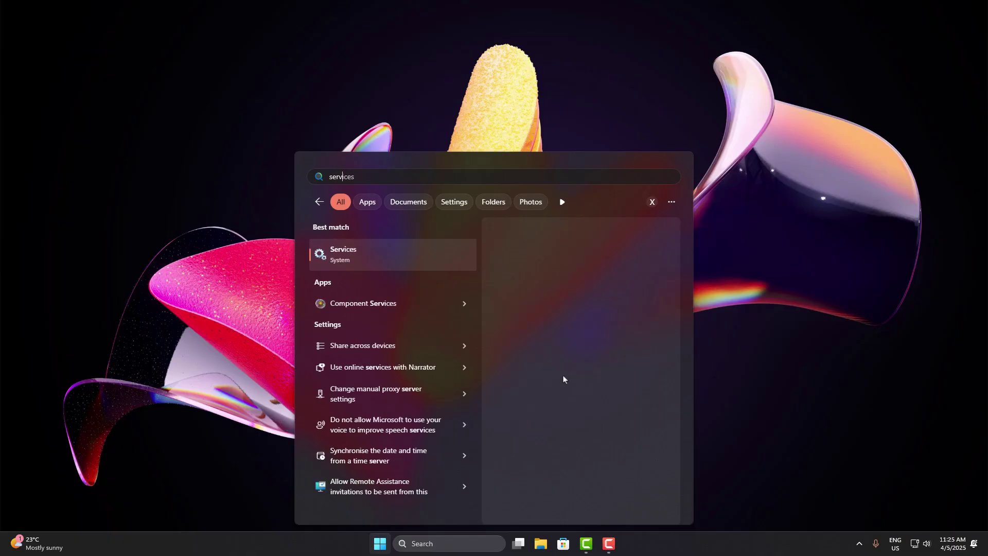
click(851, 304)
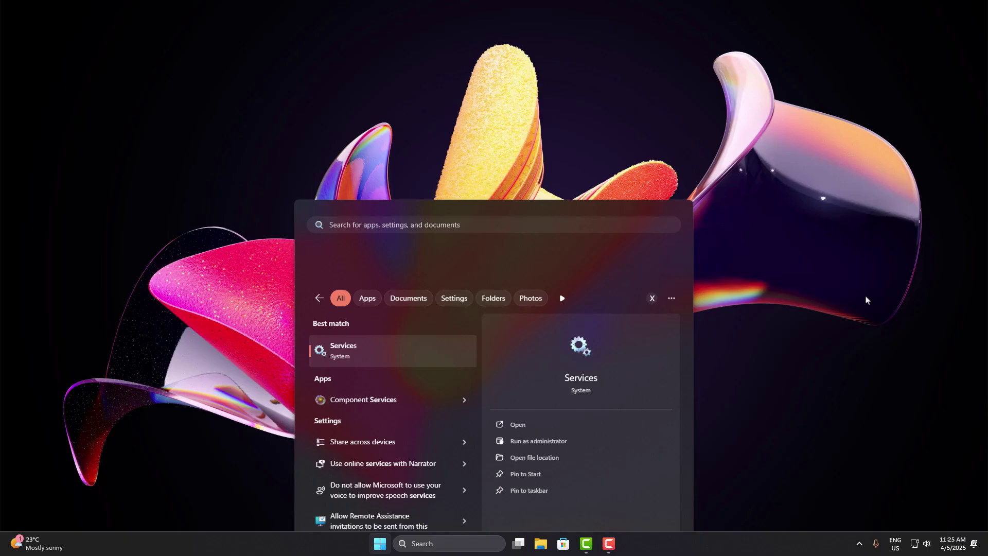